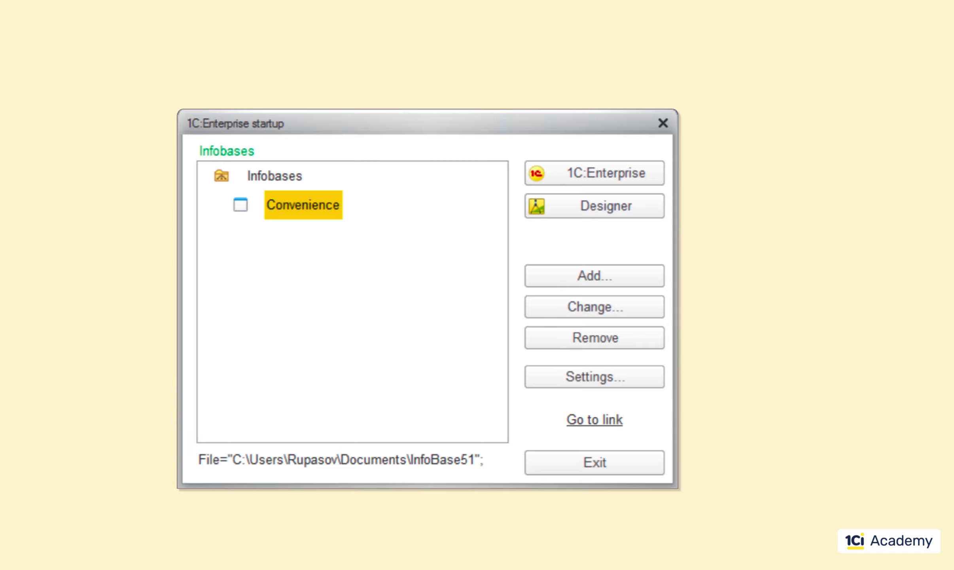
# - Enter MyNewDB as the database name and inspect the columns of table dbo._AccRgAT2208
pyautogui.write('MyNewDB')
pyautogui.press('Tab')
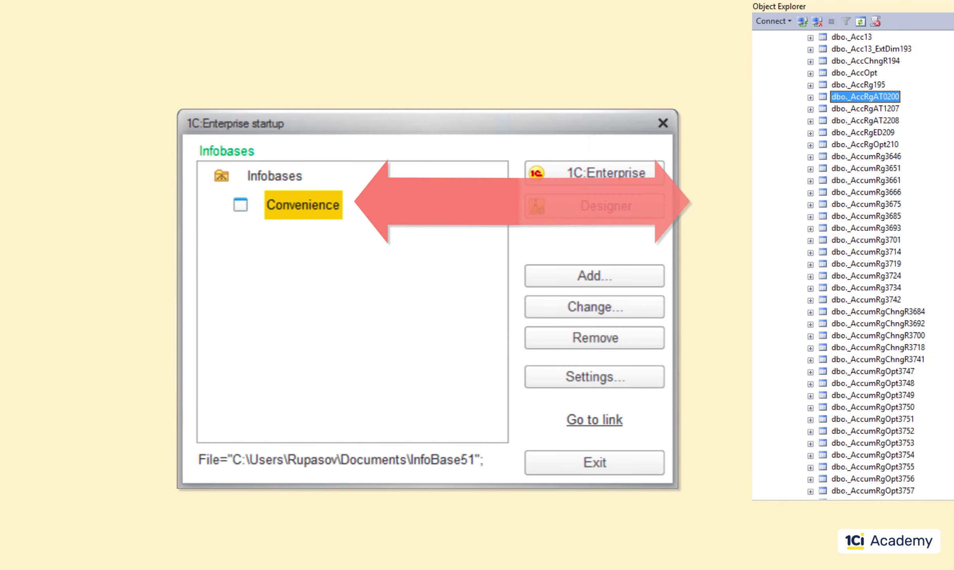
pyautogui.click(802, 109)
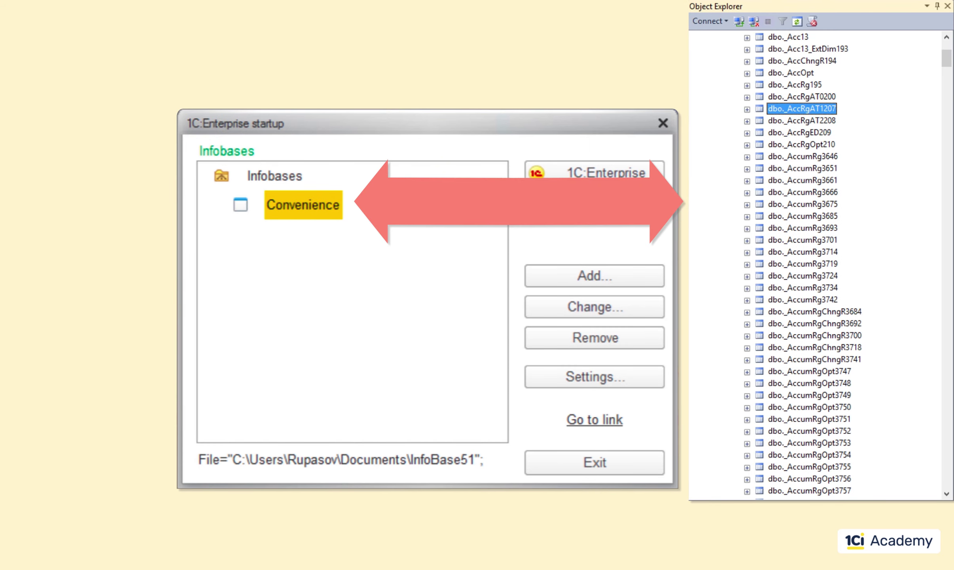
pyautogui.click(802, 120)
pyautogui.click(747, 121)
pyautogui.click(796, 132)
pyautogui.click(760, 133)
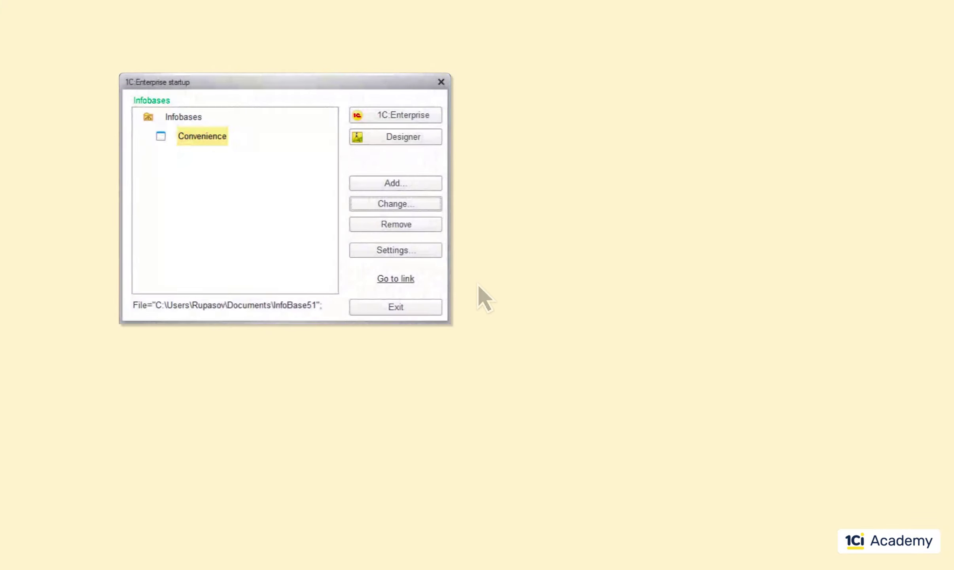
# - Review the Convenience infobase's client-server and web server location options without saving changes
pyautogui.click(397, 203)
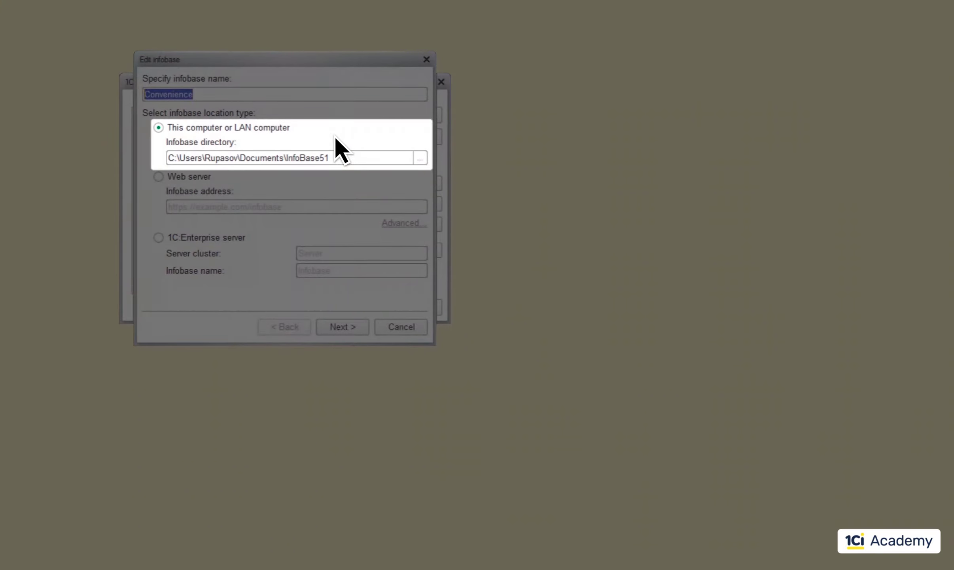
pyautogui.click(158, 237)
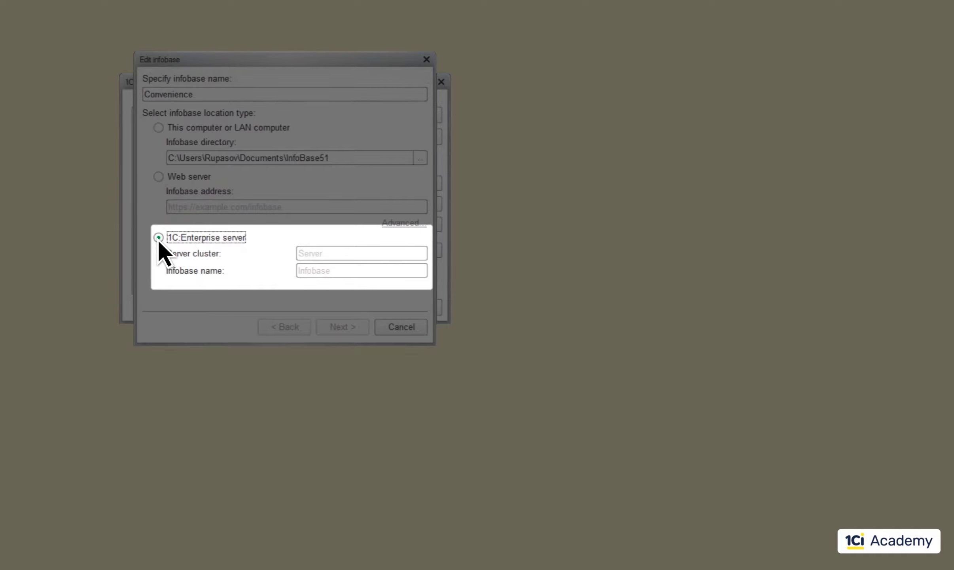
pyautogui.click(158, 177)
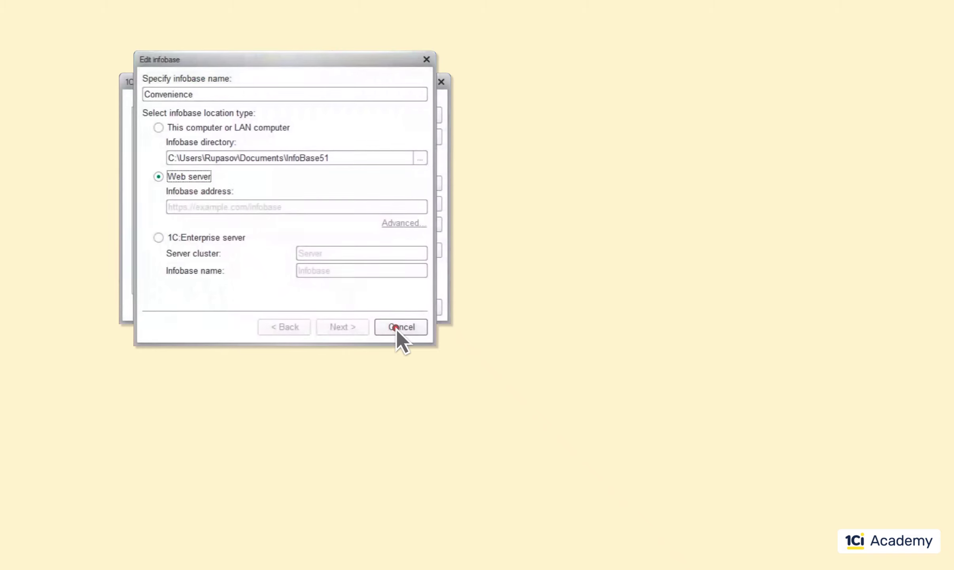
pyautogui.click(396, 328)
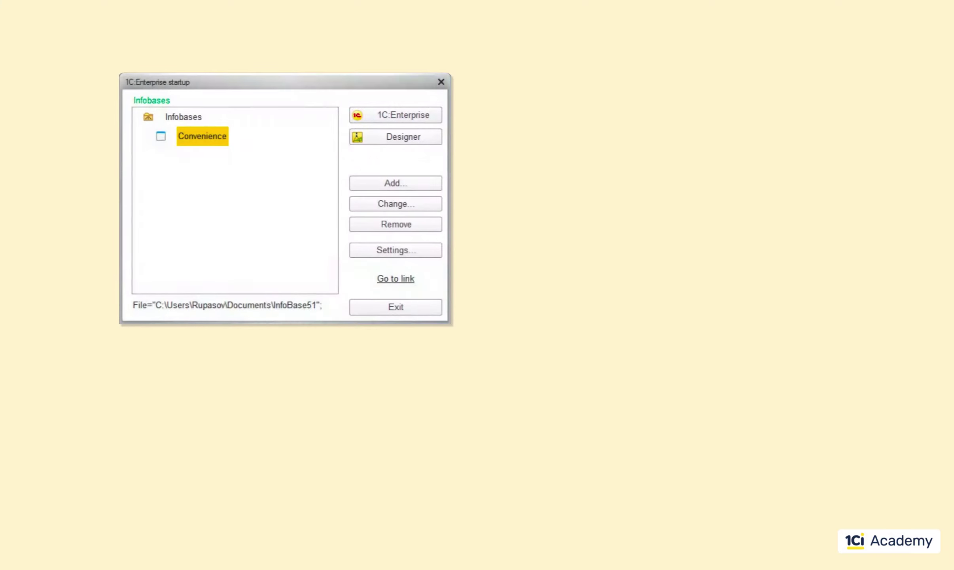
# - Run Convenience in user mode and open sales document 000000002
pyautogui.click(399, 115)
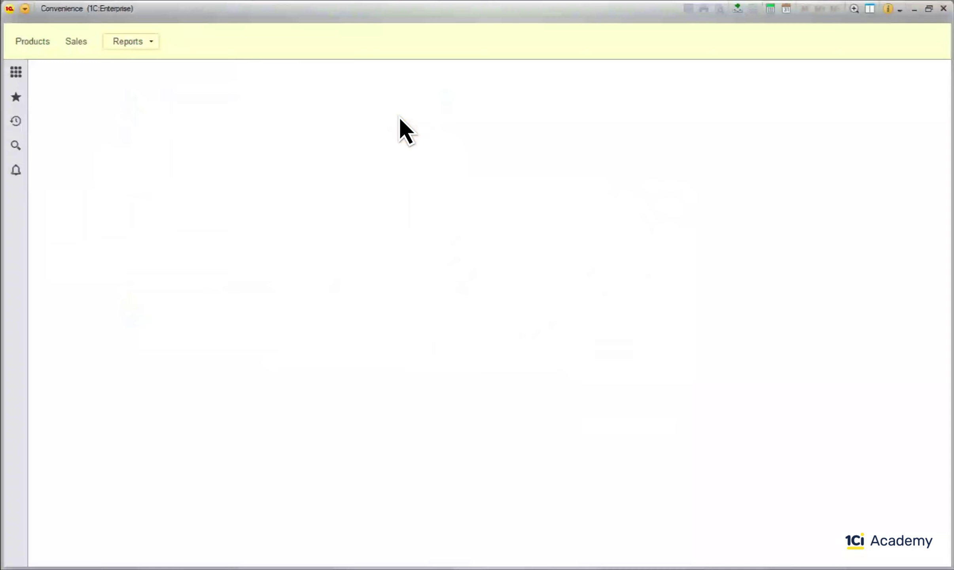
pyautogui.click(72, 42)
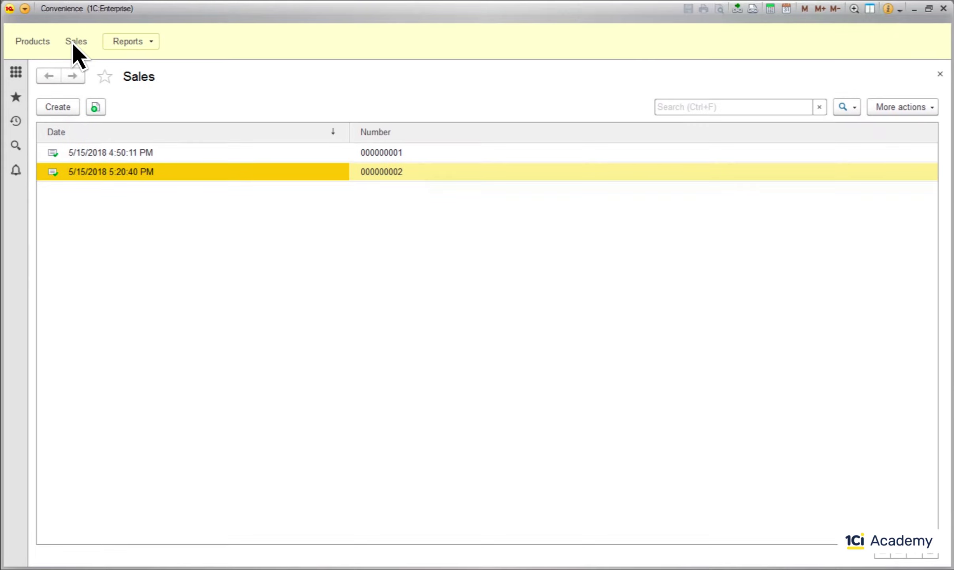
pyautogui.click(56, 107)
pyautogui.click(940, 74)
pyautogui.doubleClick(542, 174)
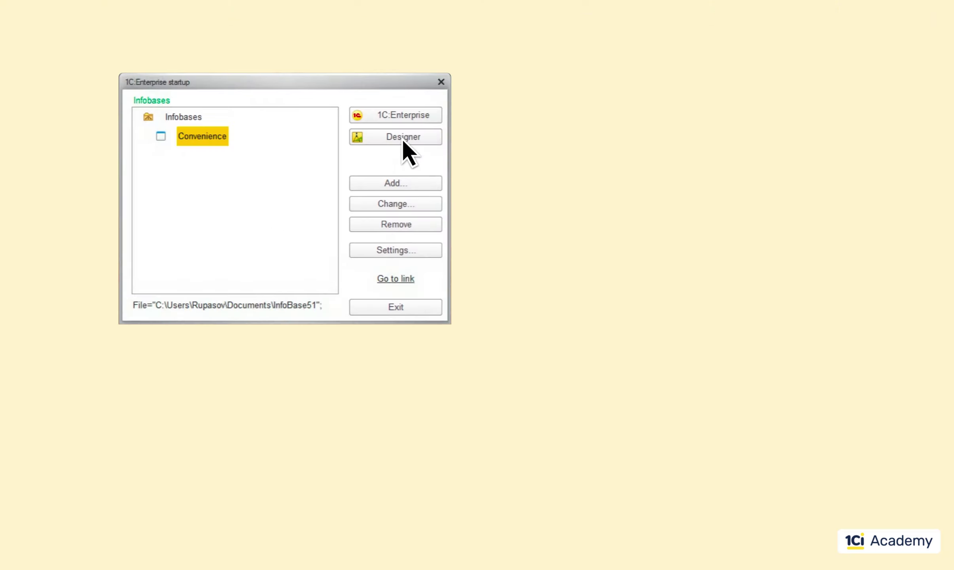
# - Open the Convenience configuration and view actions for the Sales document under Documents
pyautogui.click(402, 138)
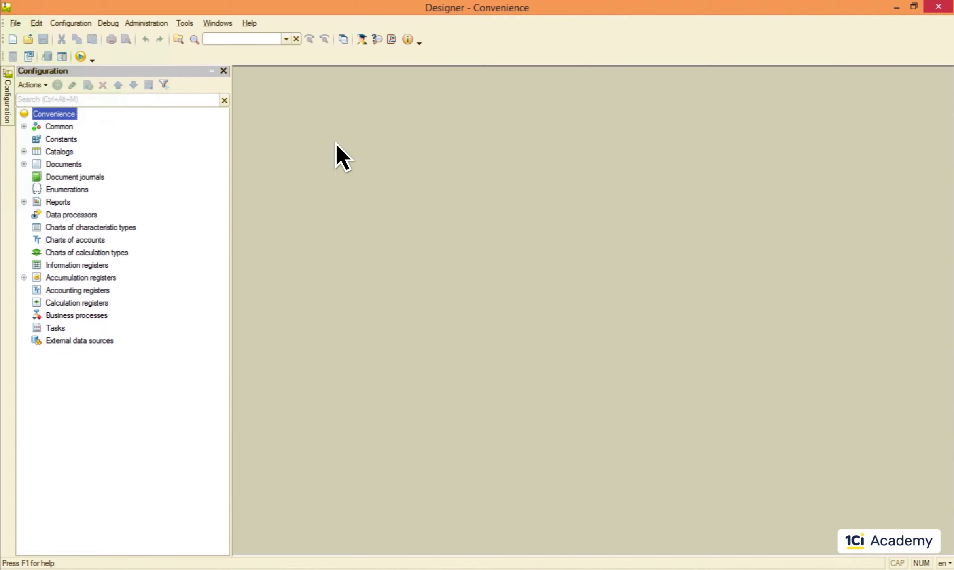
pyautogui.click(24, 164)
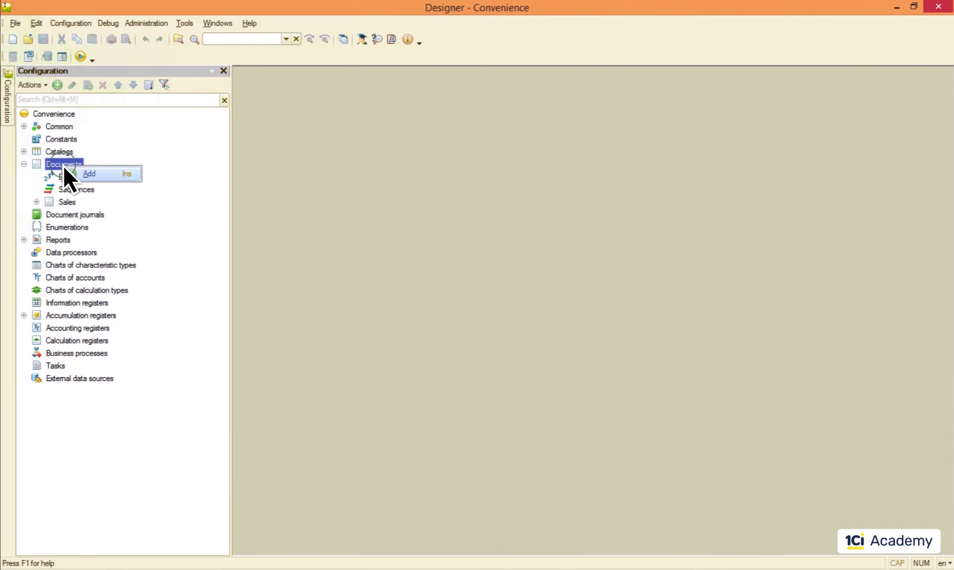
pyautogui.press('Escape')
pyautogui.rightClick(68, 202)
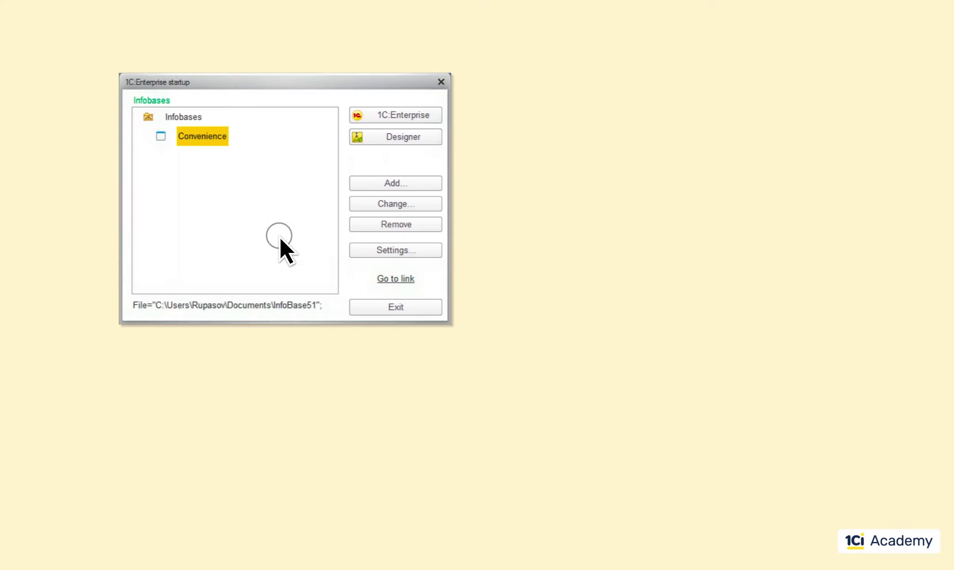
# - Open the Convenience configuration in Designer, then close the configuration
pyautogui.click(391, 137)
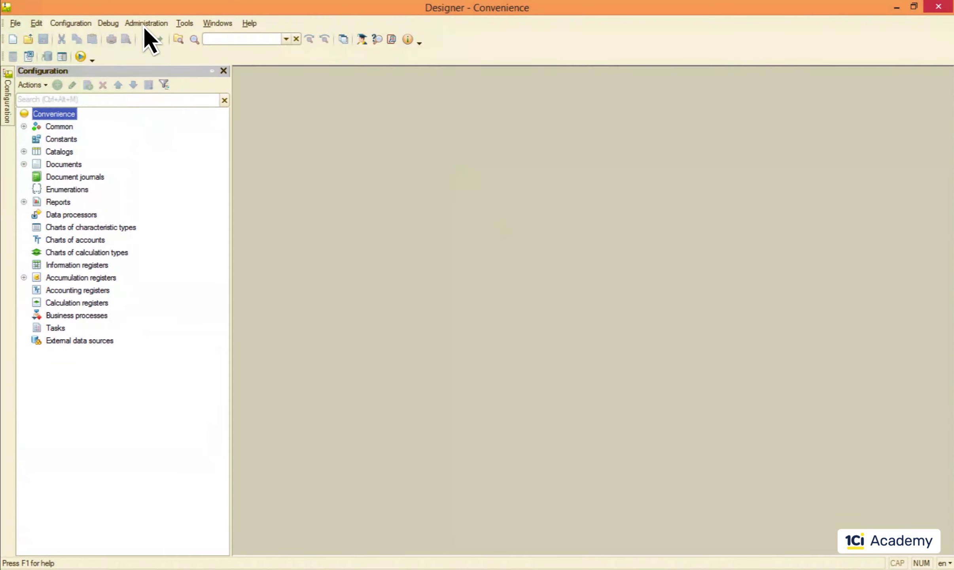
pyautogui.click(140, 23)
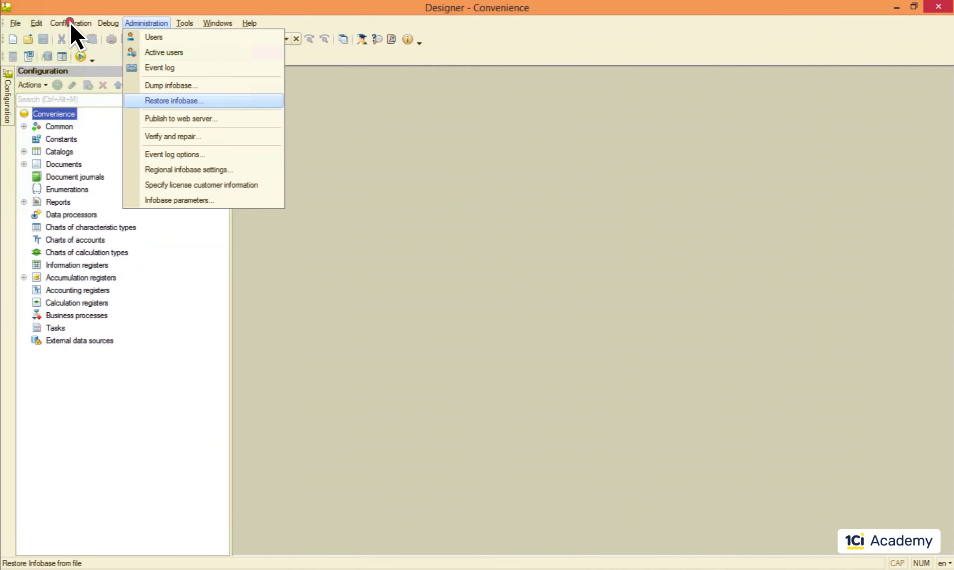
pyautogui.click(71, 24)
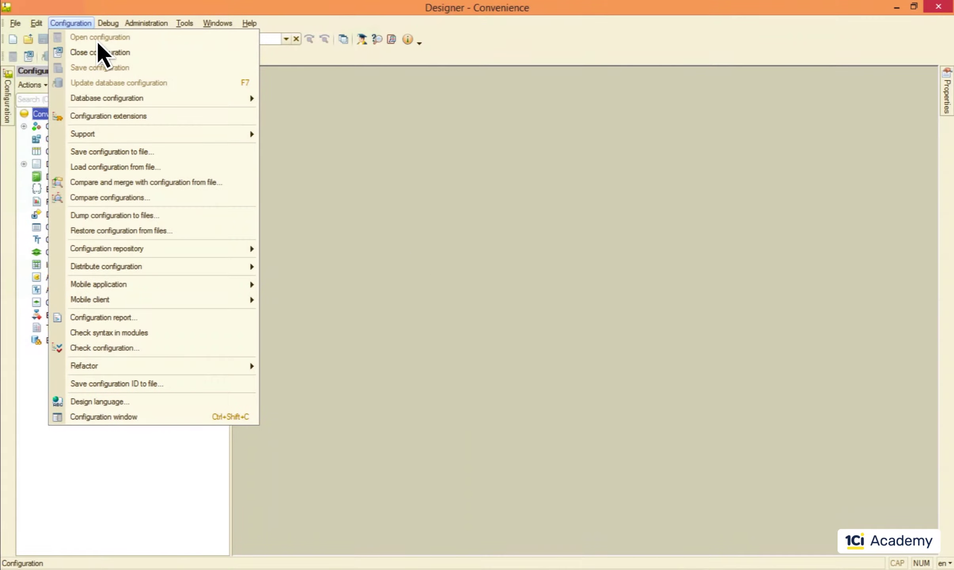
pyautogui.click(417, 260)
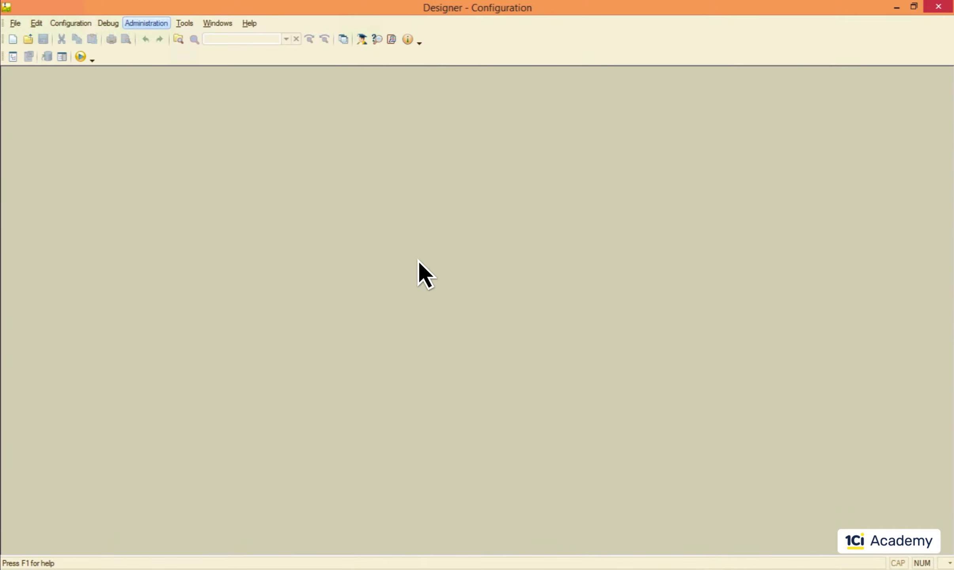
# - Dump the infobase to 1Cv8.dt, close Designer and reopen the infobase list
pyautogui.click(147, 21)
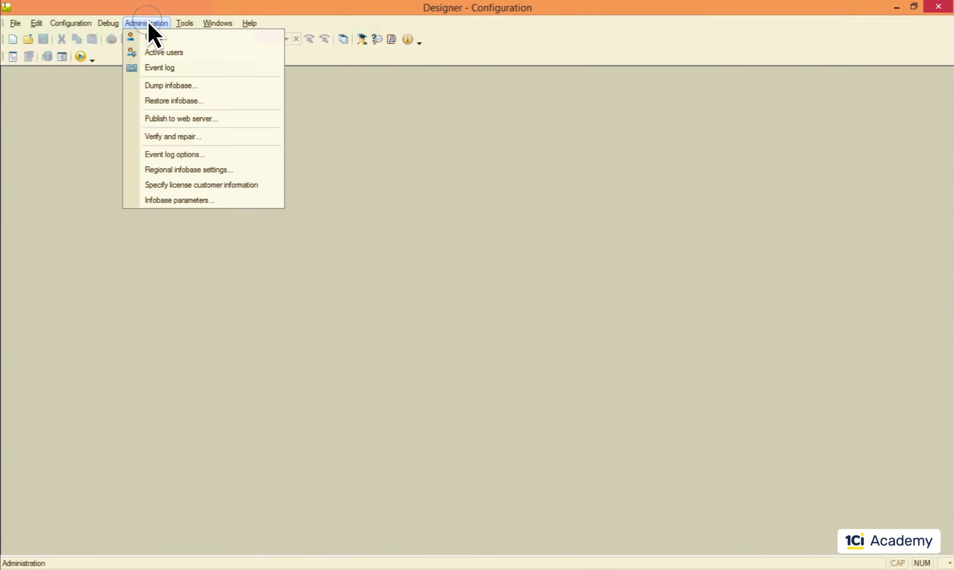
pyautogui.click(164, 84)
pyautogui.click(313, 430)
pyautogui.click(476, 305)
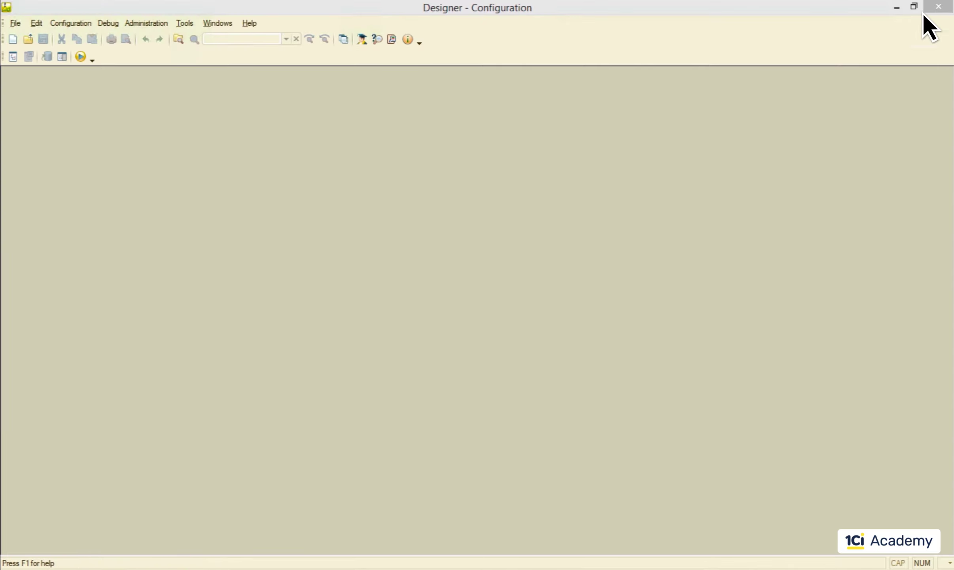
pyautogui.click(938, 8)
pyautogui.doubleClick(277, 237)
# - Delete the Convenience infobase from the list, confirming the removal
pyautogui.rightClick(199, 136)
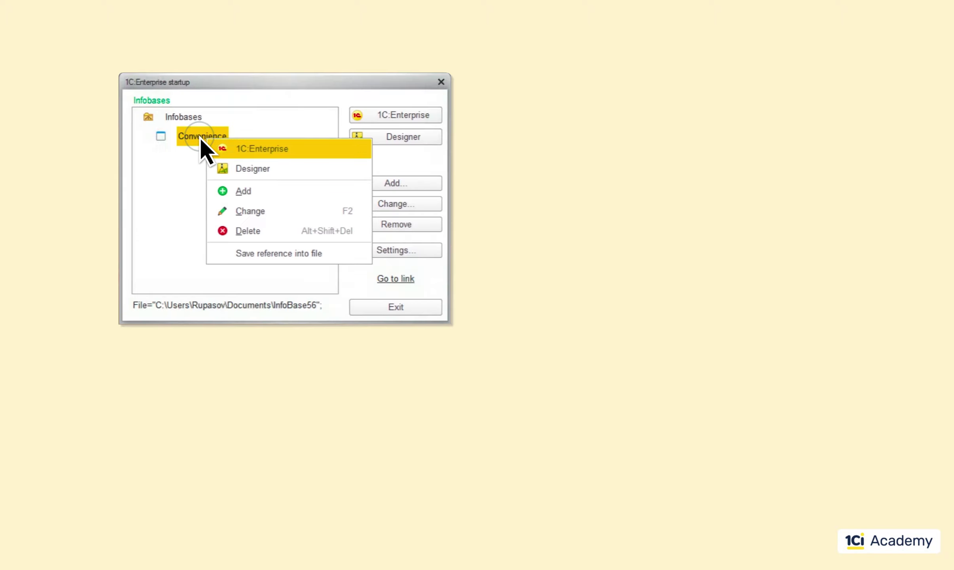
pyautogui.click(248, 231)
pyautogui.click(314, 280)
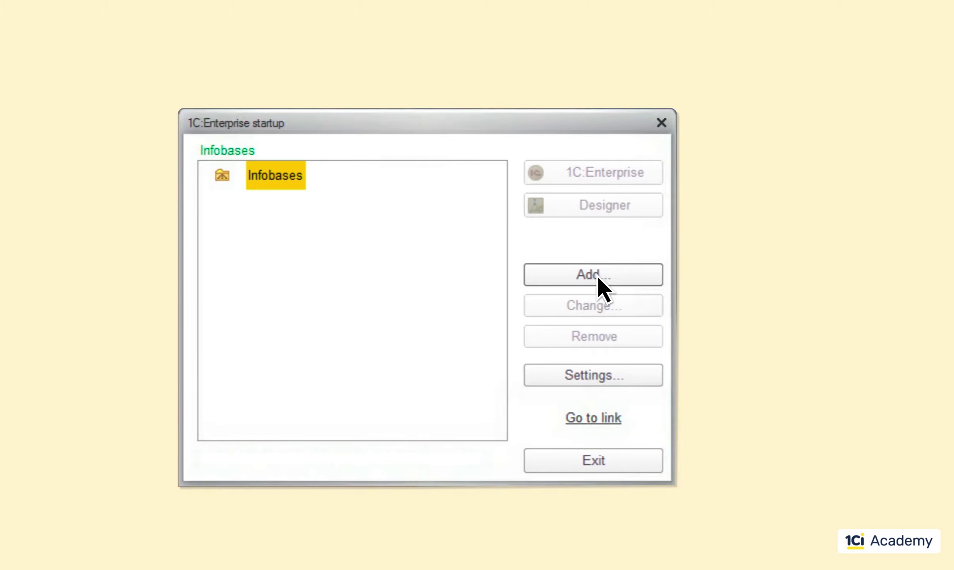
# - Create a new empty file infobase named Convenience on this computer with default directory and language
pyautogui.click(593, 274)
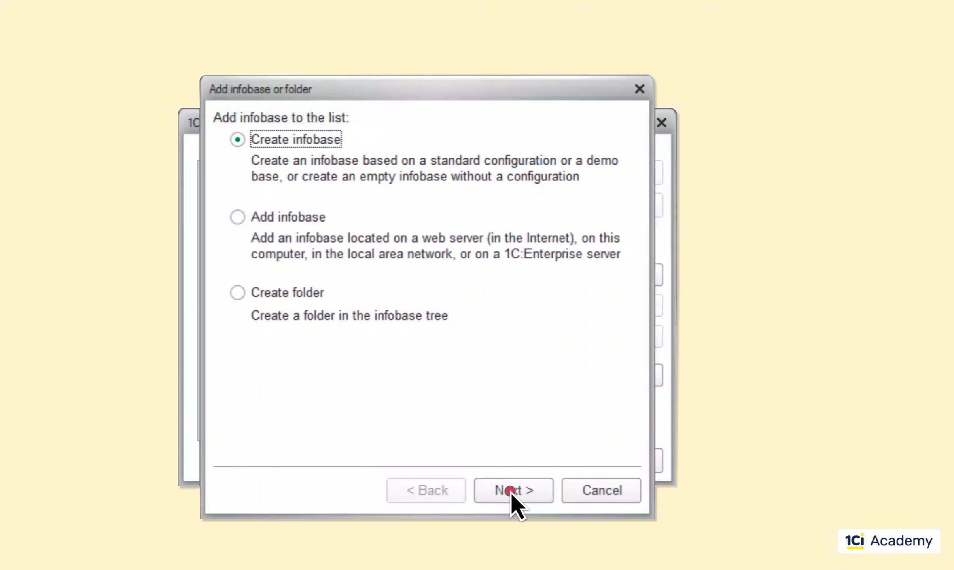
pyautogui.click(512, 491)
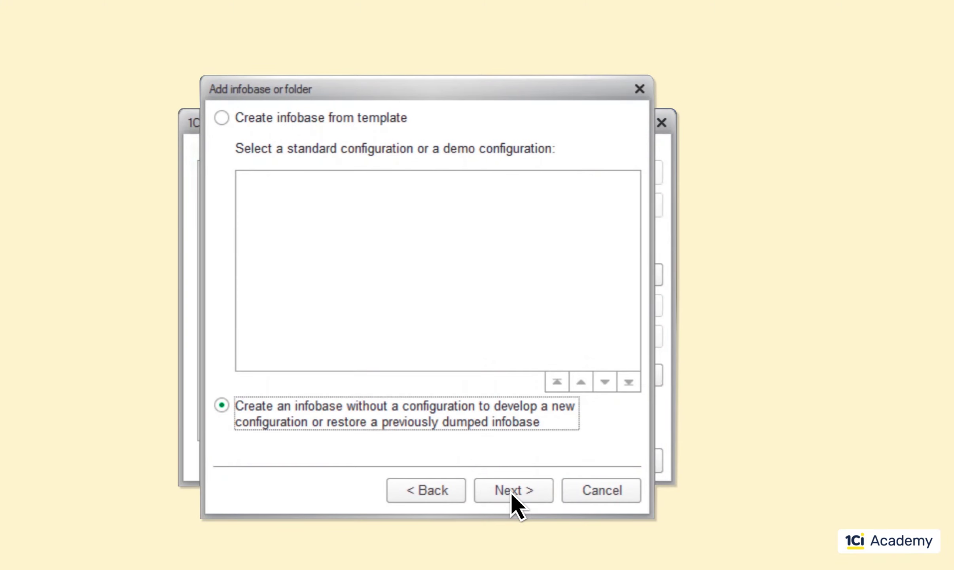
pyautogui.click(511, 491)
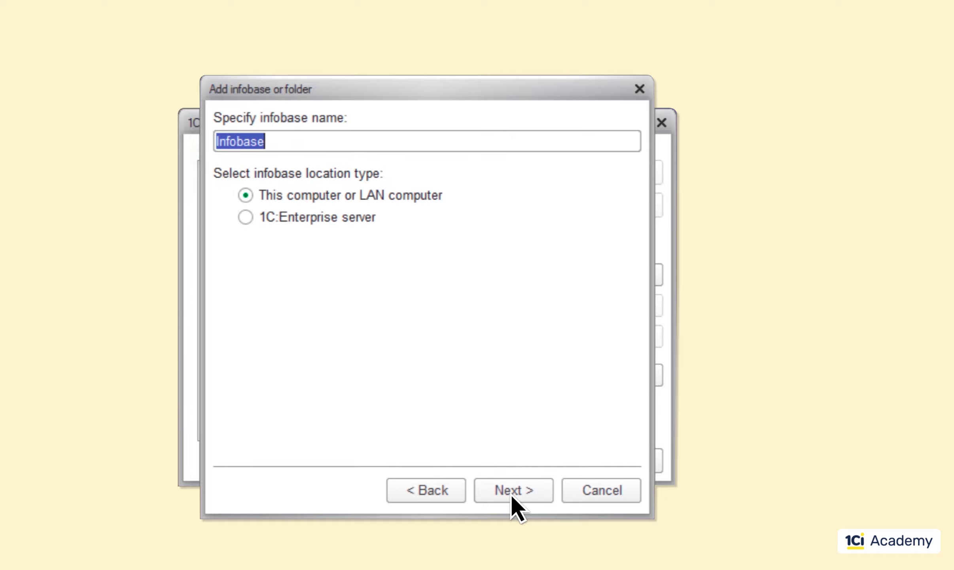
pyautogui.write('Convenience')
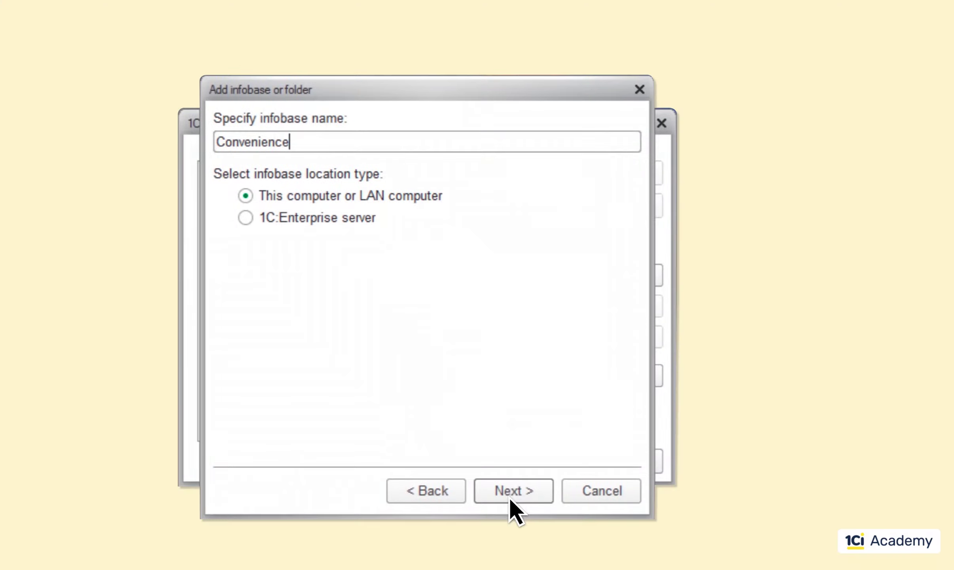
pyautogui.click(508, 489)
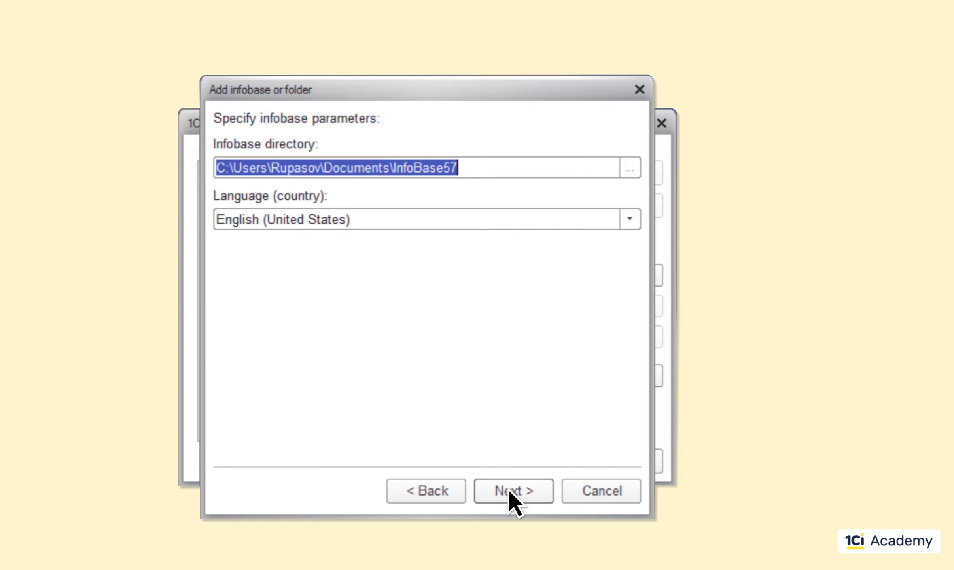
pyautogui.click(509, 491)
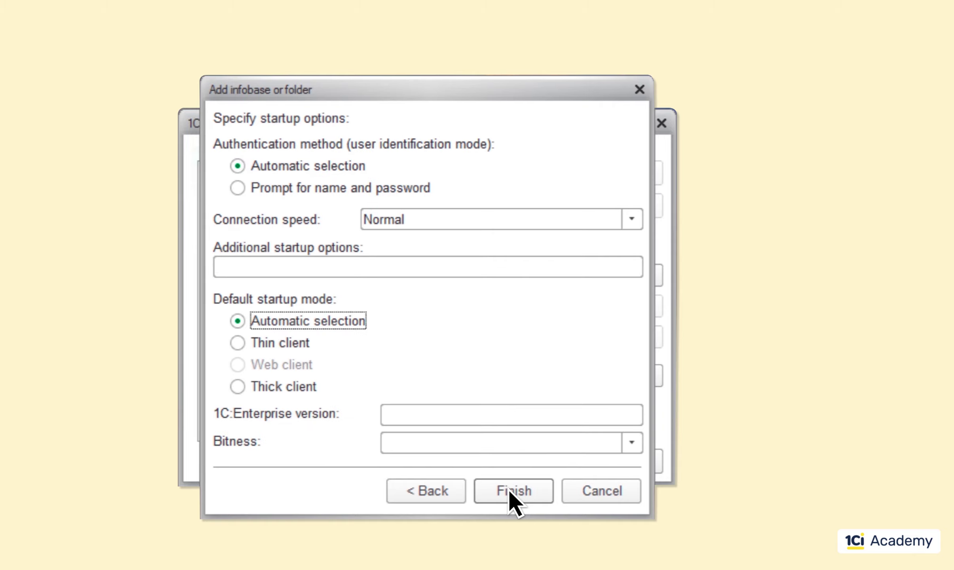
pyautogui.click(508, 488)
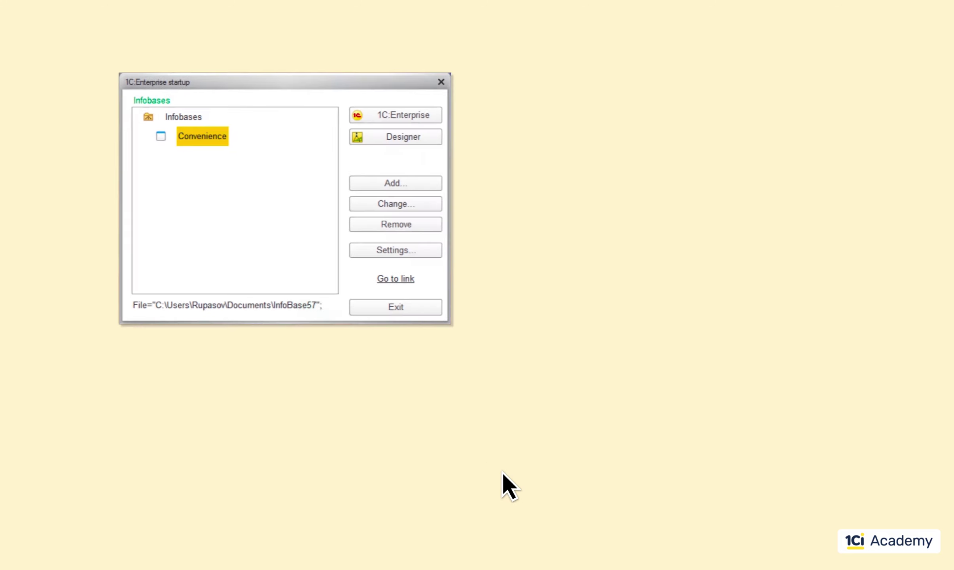
# - In Designer, restore the new Convenience infobase from the BACKUP dump file and confirm
pyautogui.click(382, 138)
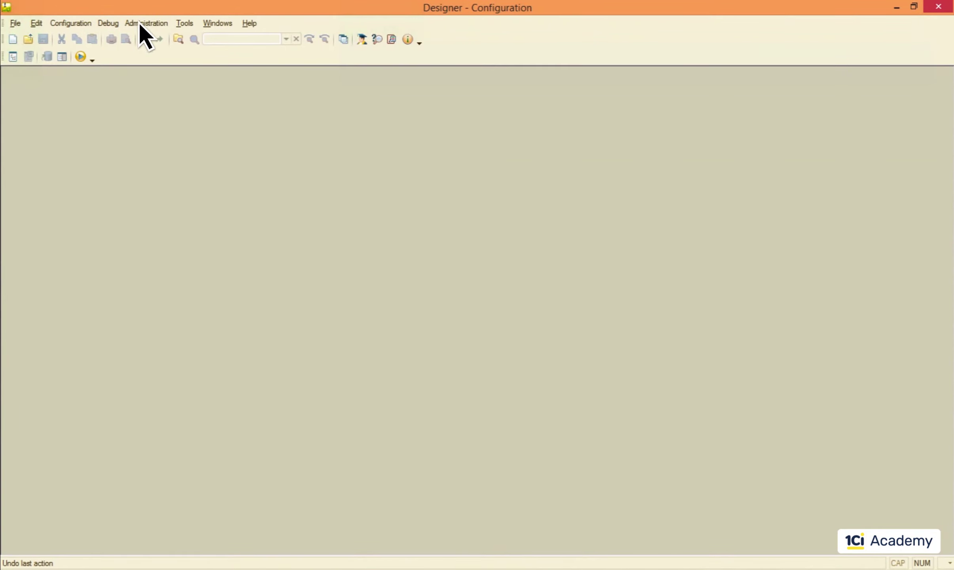
pyautogui.click(141, 24)
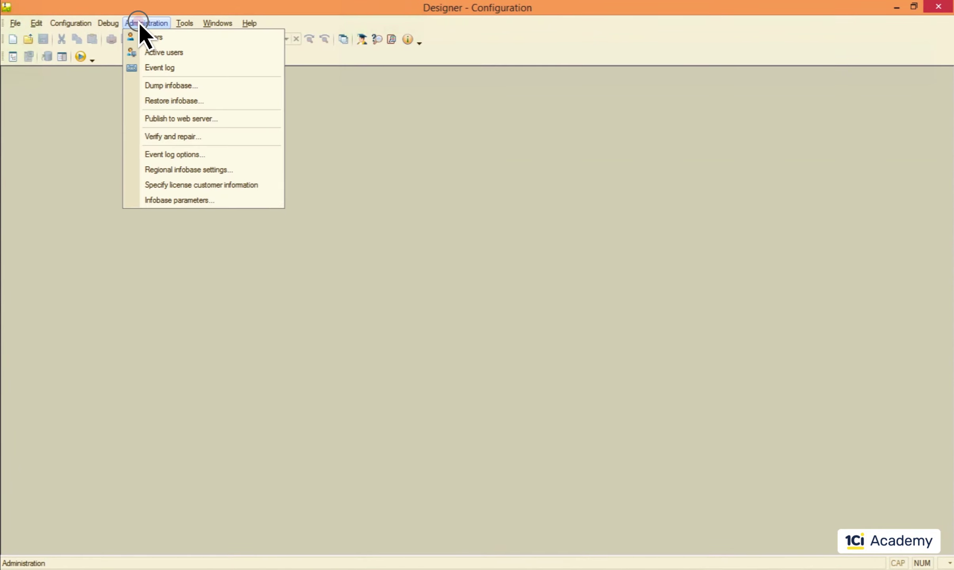
pyautogui.click(175, 100)
pyautogui.doubleClick(42, 92)
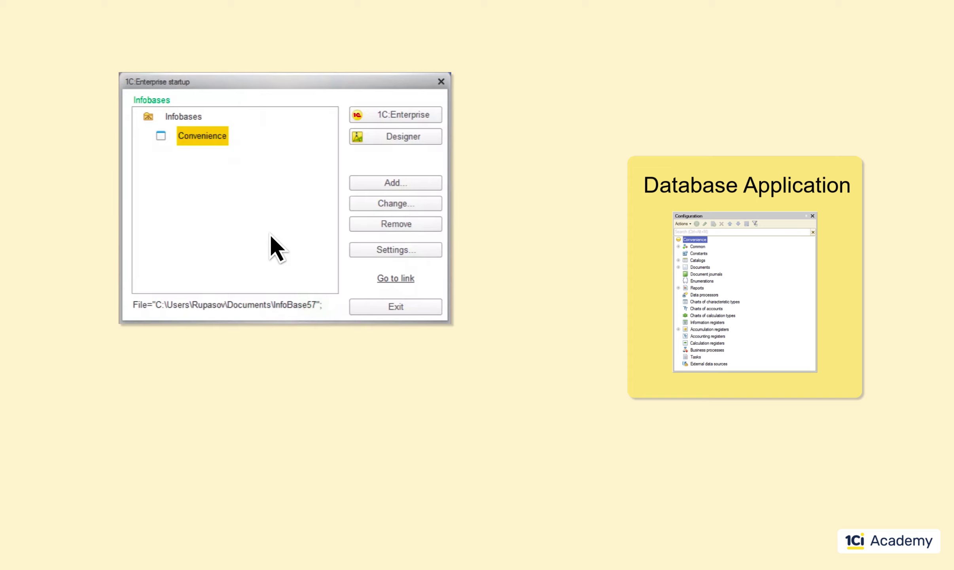
# - In Designer, delete Attribute1 under Catalogs > Products > Attributes, then collapse the tree
pyautogui.click(395, 137)
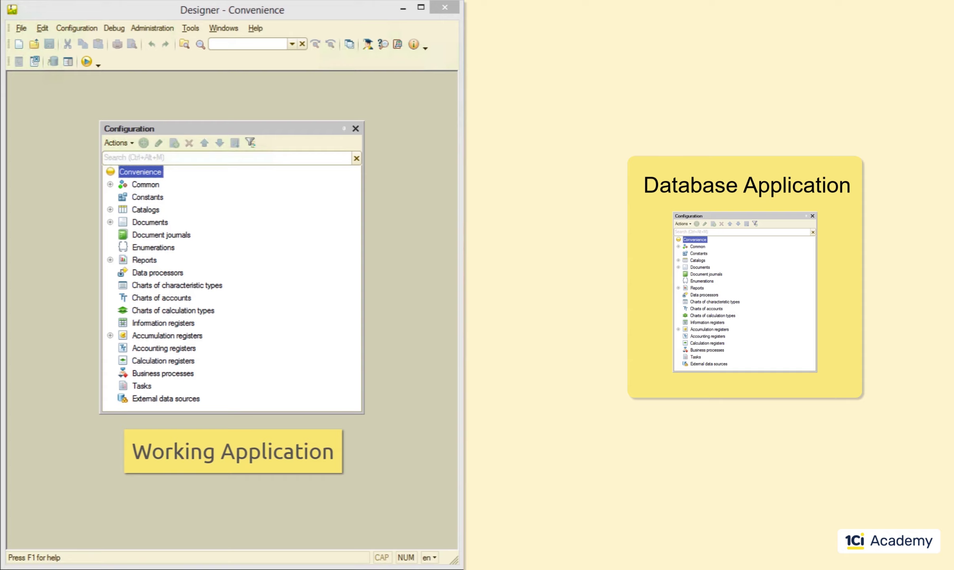
pyautogui.click(111, 209)
pyautogui.click(123, 222)
pyautogui.click(134, 235)
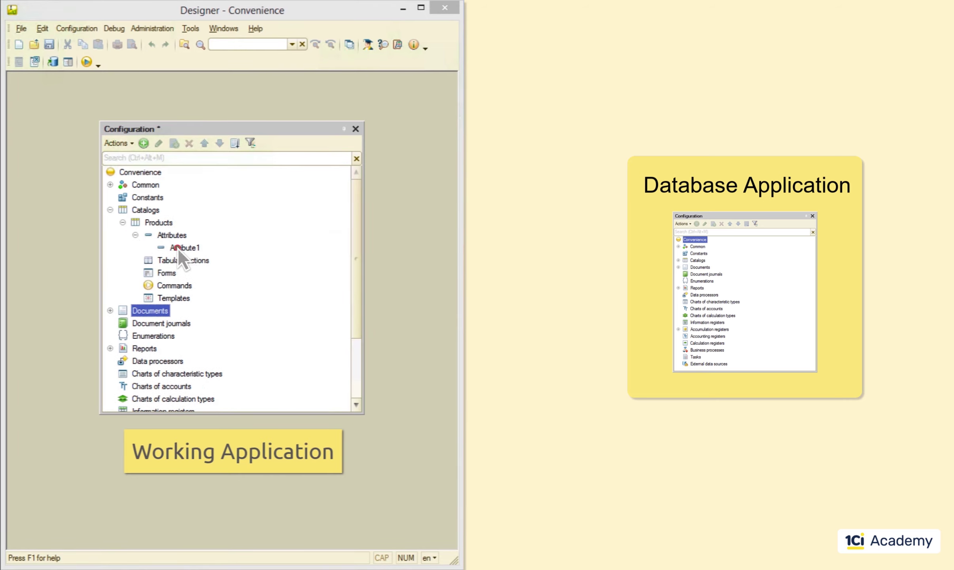
pyautogui.click(185, 247)
pyautogui.click(189, 143)
pyautogui.click(204, 300)
pyautogui.click(123, 222)
pyautogui.click(110, 209)
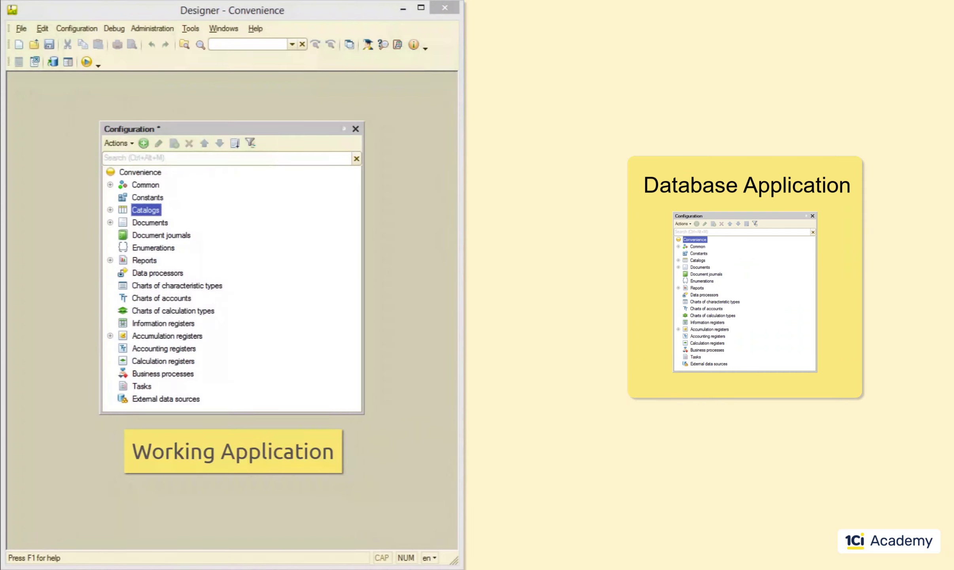
# - Save the configuration, update the database configuration, and accept the Catalog.Products restructuring
pyautogui.click(91, 28)
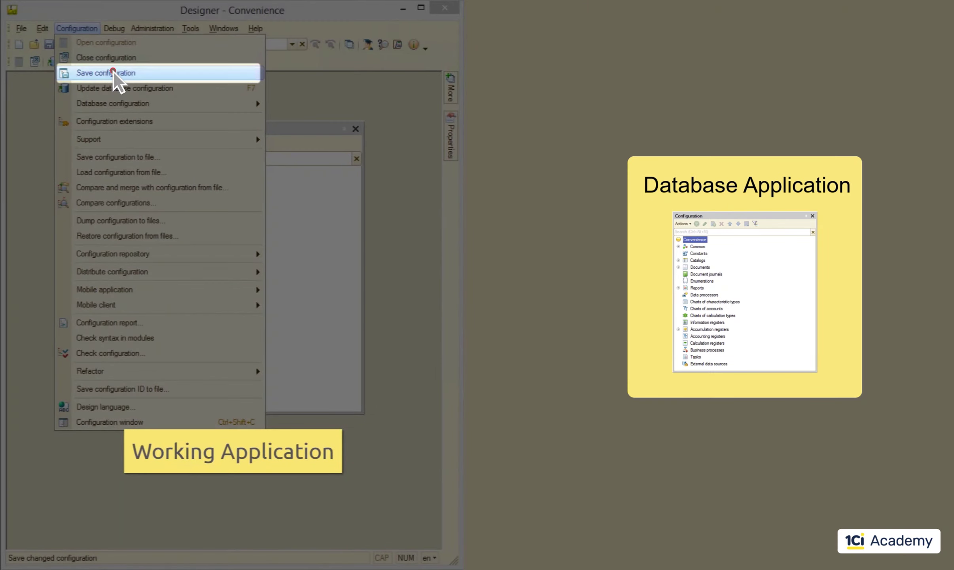
pyautogui.click(113, 72)
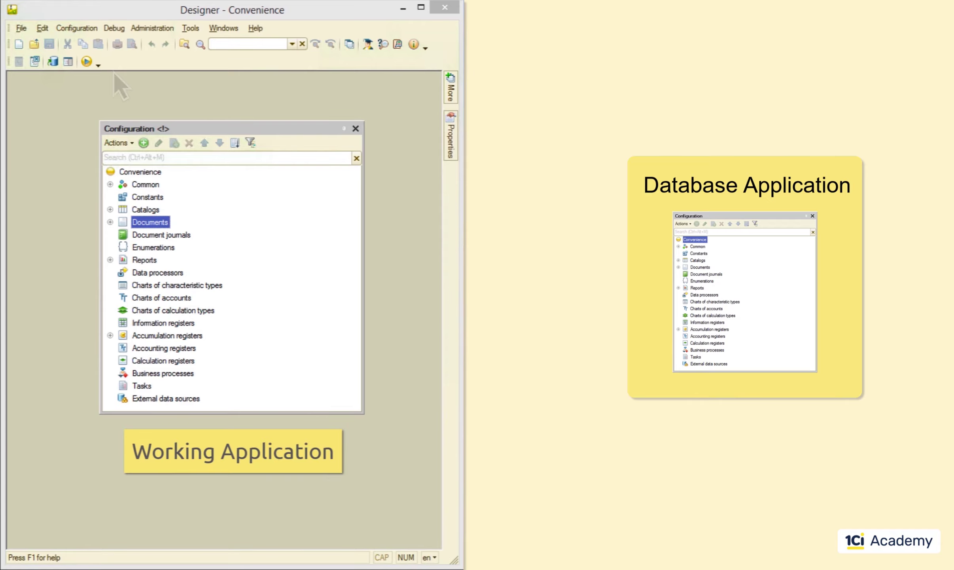
pyautogui.click(84, 27)
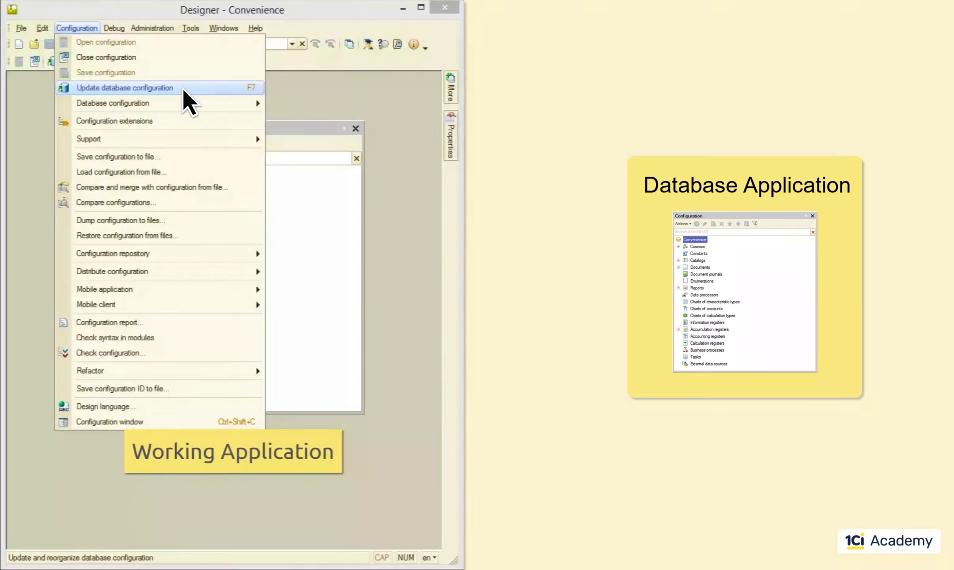
pyautogui.click(182, 87)
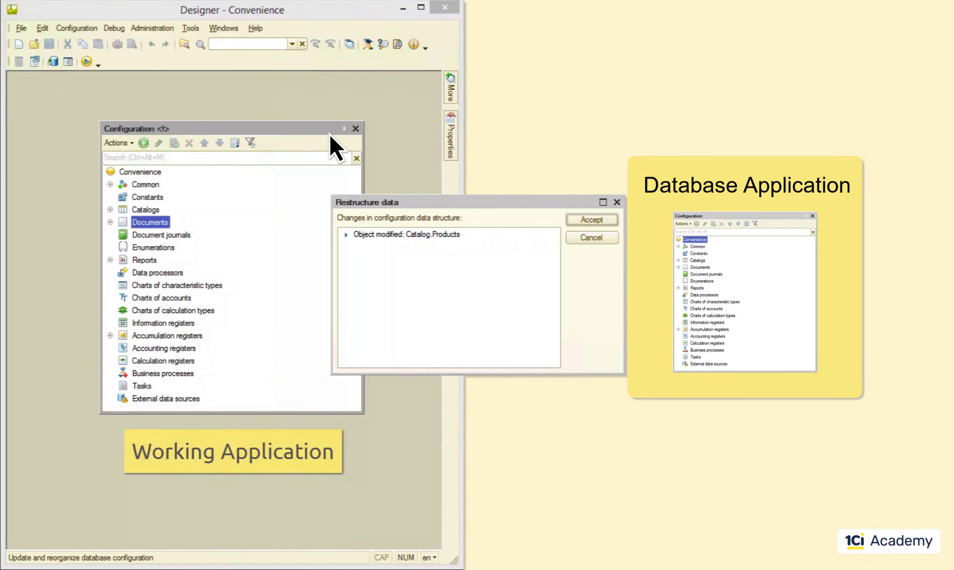
pyautogui.click(591, 219)
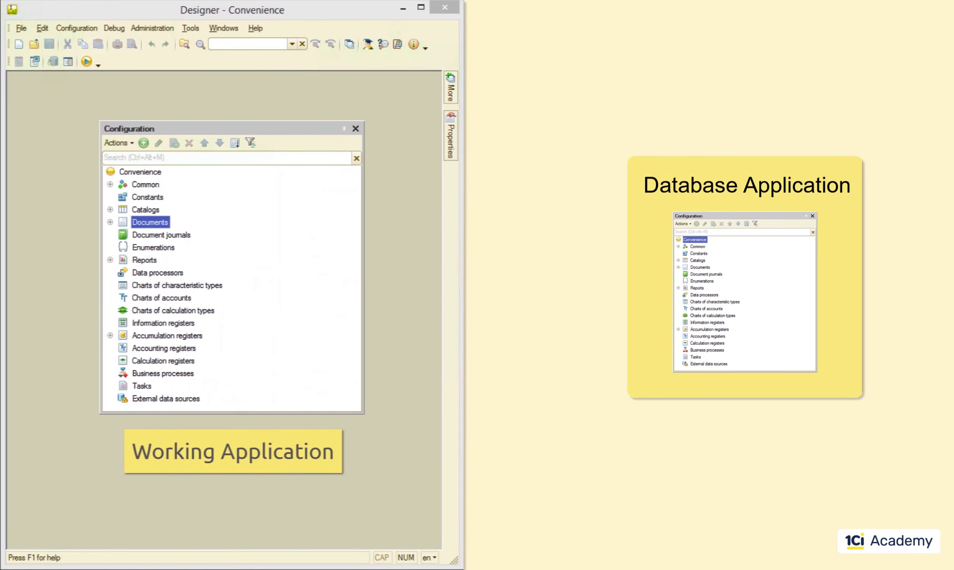